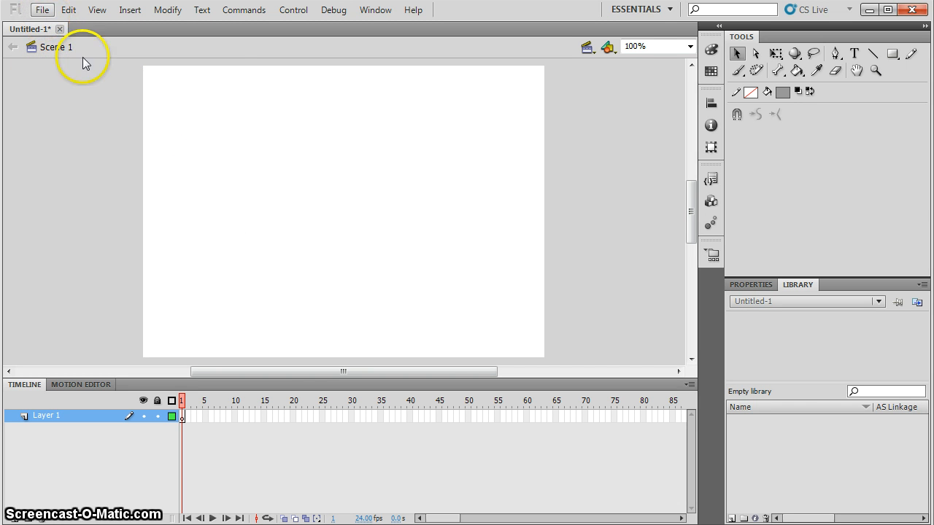
- Save the document as "Shape tween" in Google Drive > 2015 10IST > Authoring and Multimedia > Flash > Shape tweening
click(42, 10)
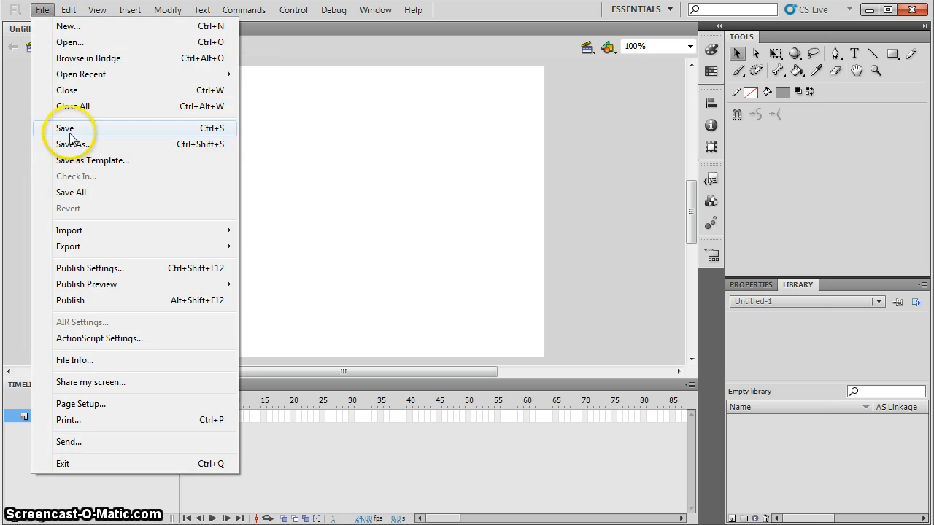
click(70, 132)
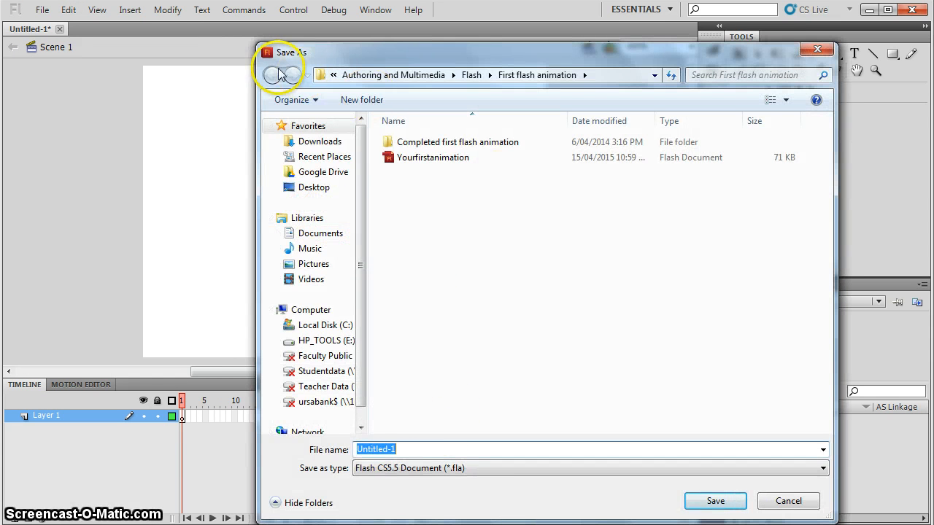
click(325, 171)
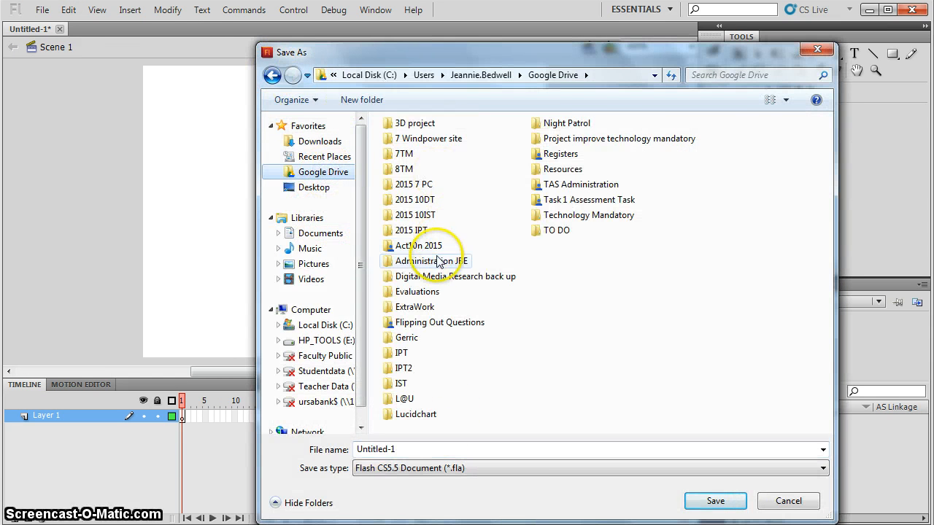
double_click(413, 214)
double_click(426, 159)
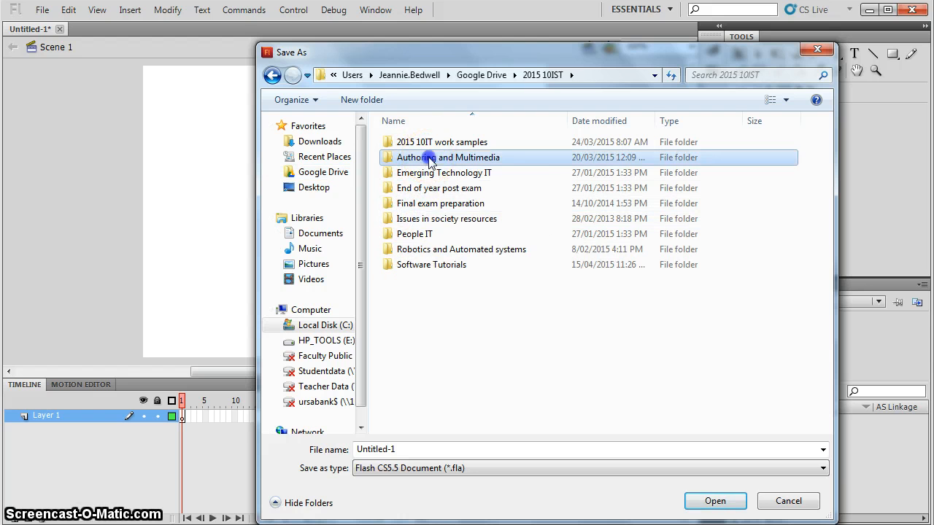
double_click(418, 204)
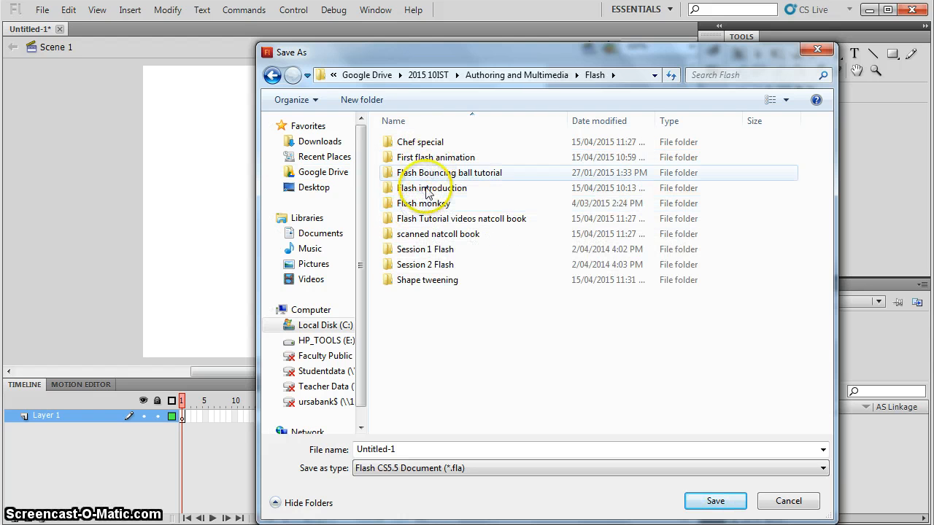
double_click(418, 281)
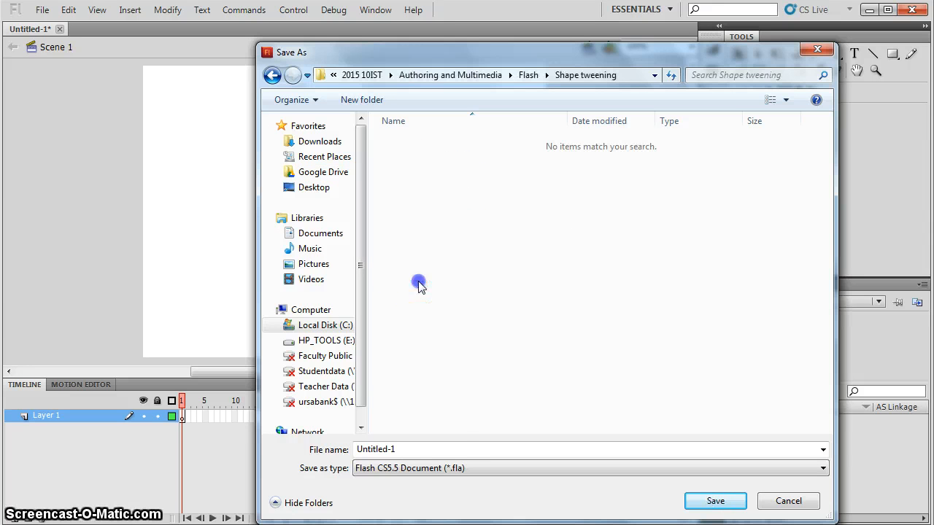
double_click(420, 448)
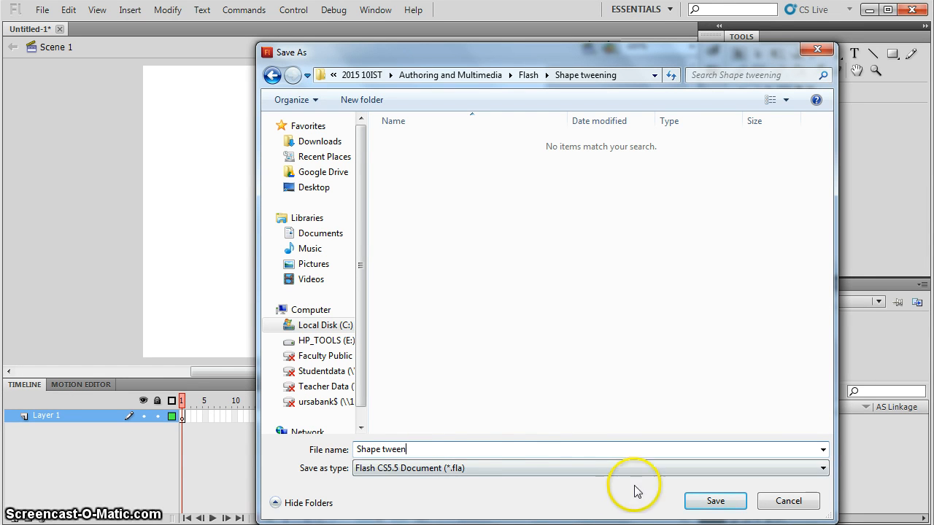
click(440, 467)
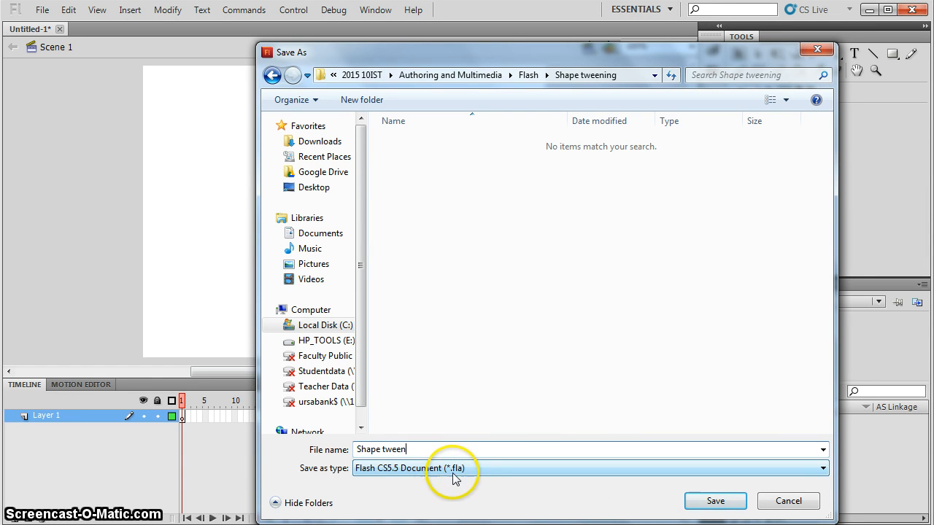
click(730, 501)
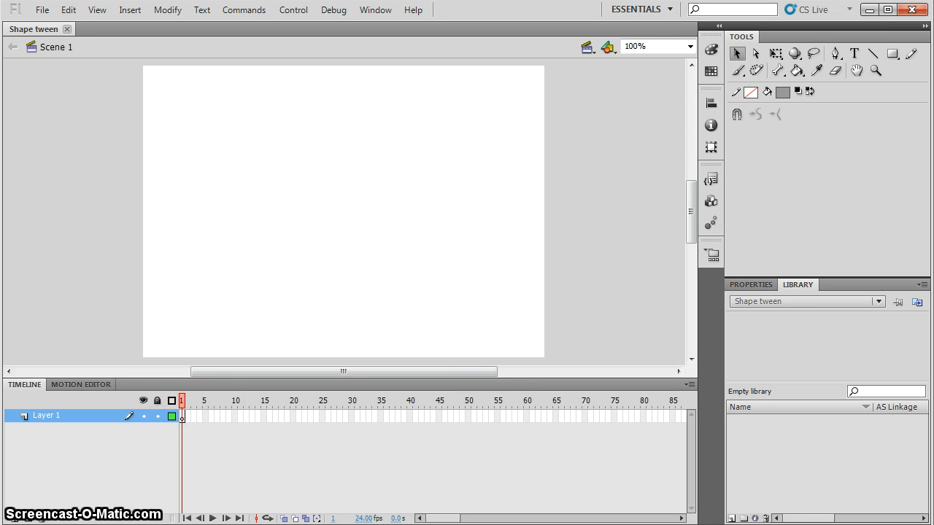
- Draw a grey rectangle without an outline in the upper-left part of the stage on frame 1
click(892, 54)
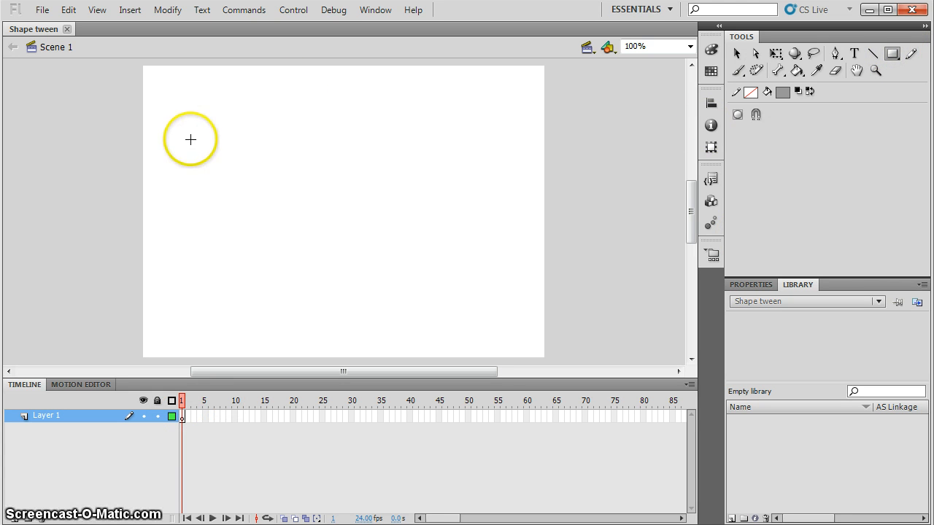
drag(199, 137, 200, 137)
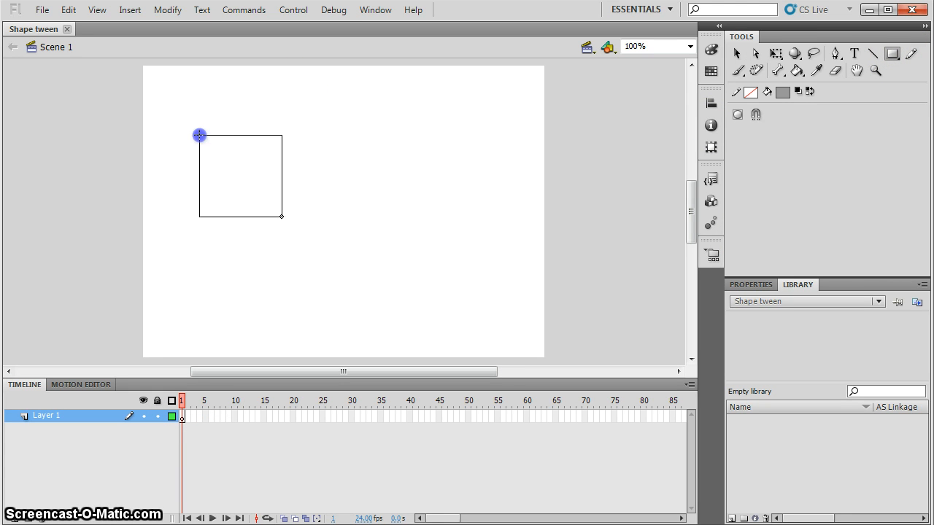
drag(304, 226, 304, 226)
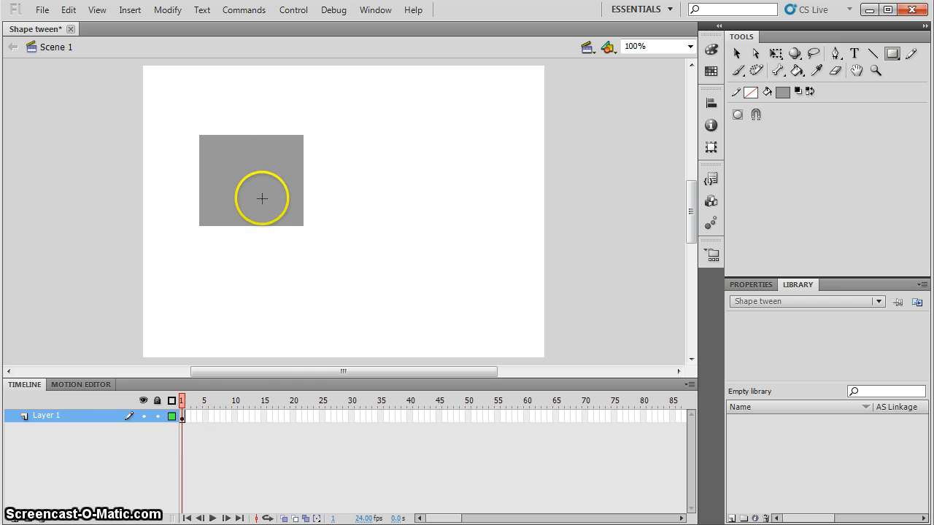
- Insert a blank keyframe at frame 30 of Layer 1 and draw a wide oval near the stage's lower-right corner
right_click(350, 416)
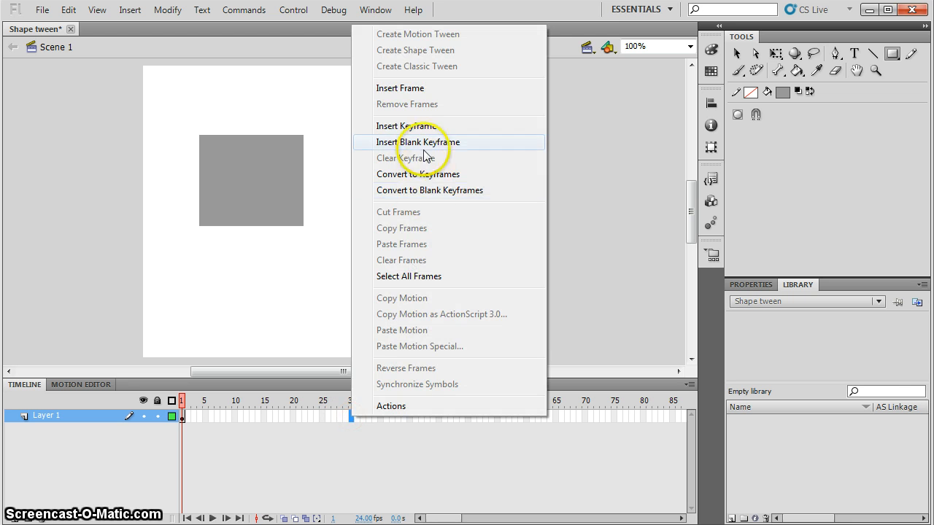
click(419, 142)
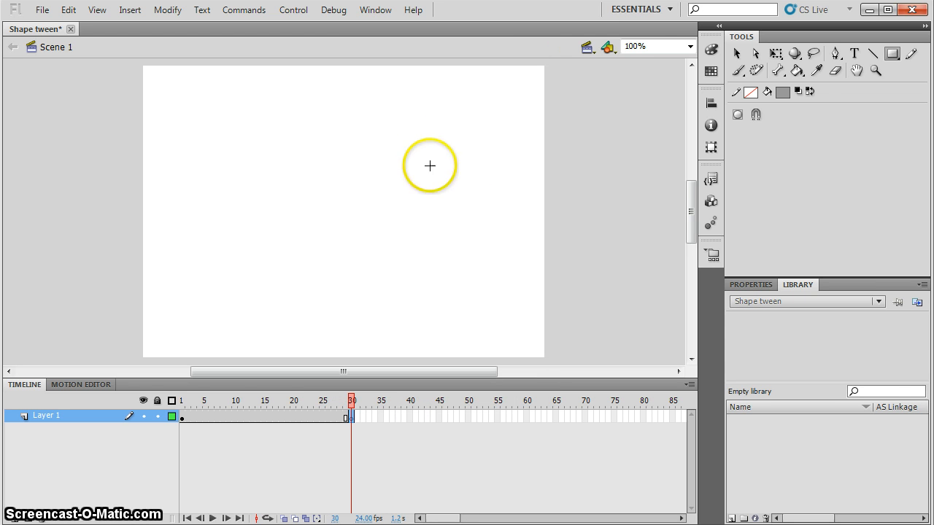
drag(891, 53, 848, 70)
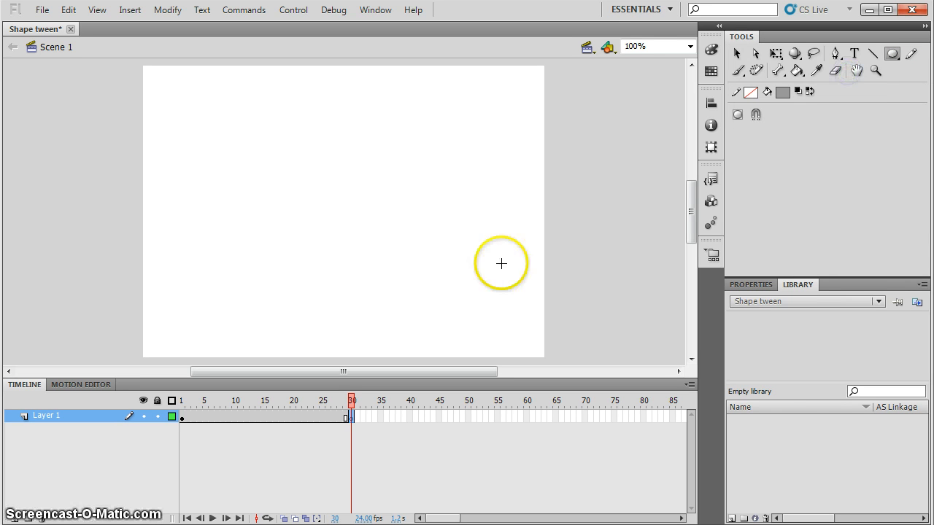
drag(350, 267, 523, 348)
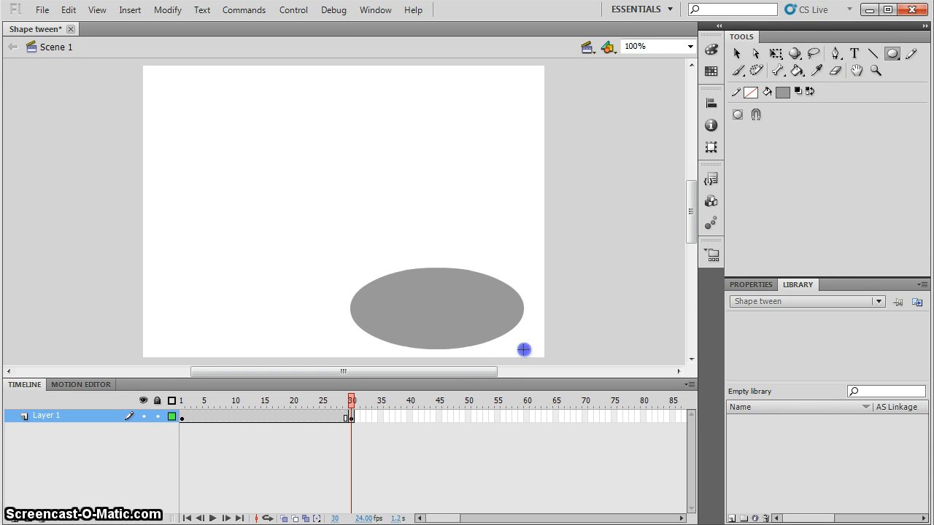
- Fill the oval on frame 30 with bright green #00FF33 using the Paint Bucket
click(781, 91)
click(855, 132)
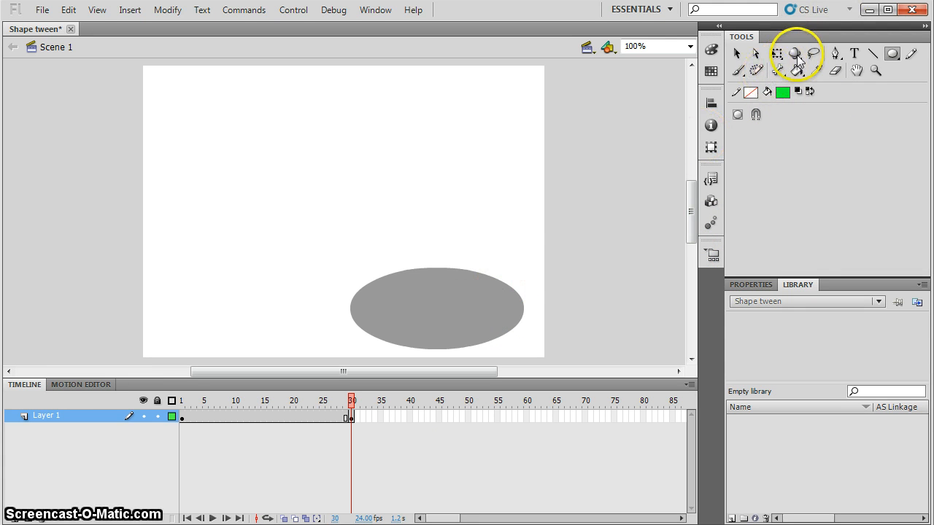
click(796, 70)
click(434, 317)
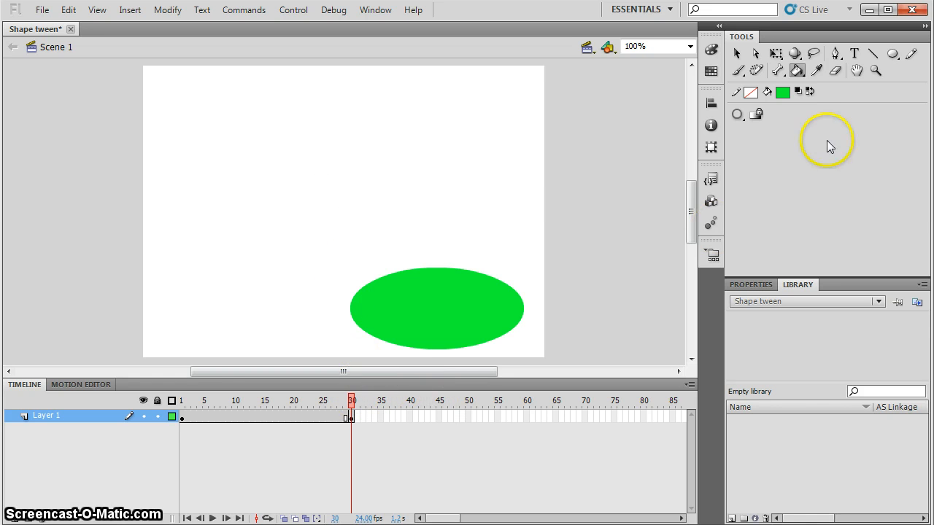
click(738, 59)
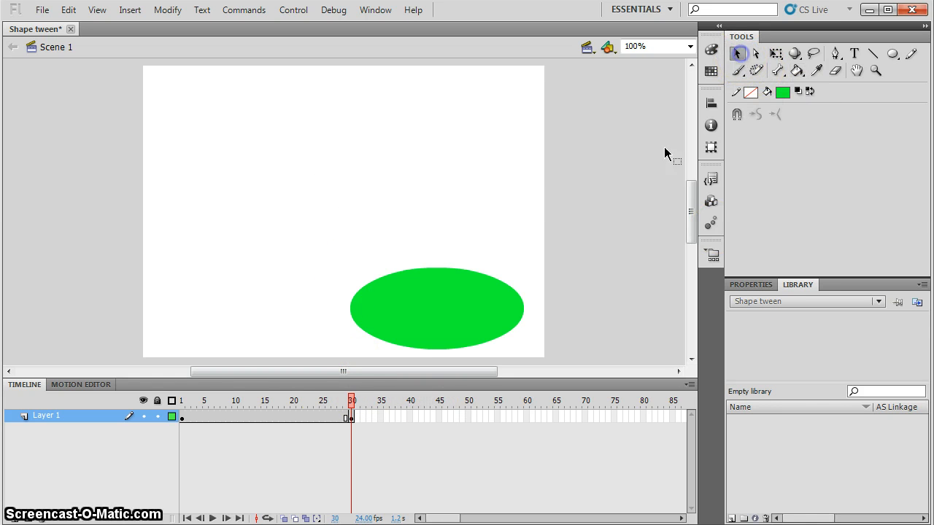
- Check the shapes on frames 1 and 30, and create a shape tween between these two keyframes
click(183, 413)
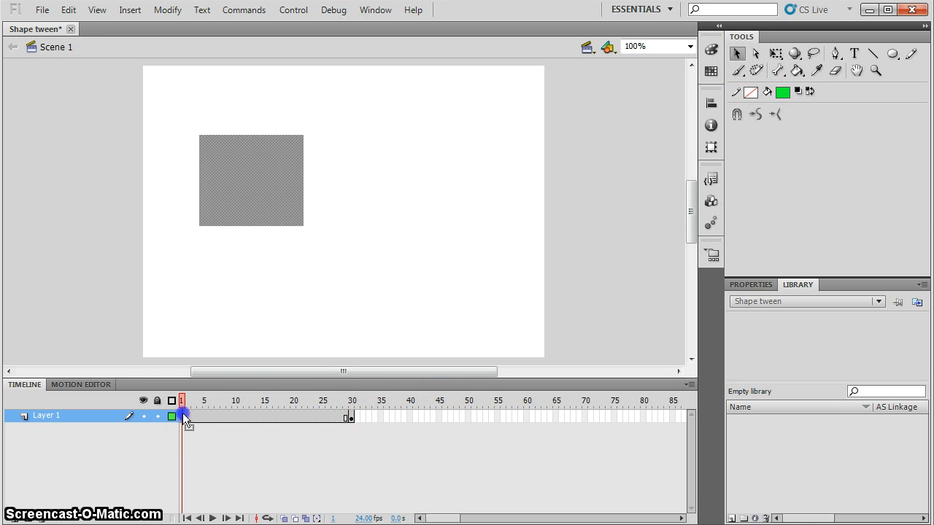
click(351, 416)
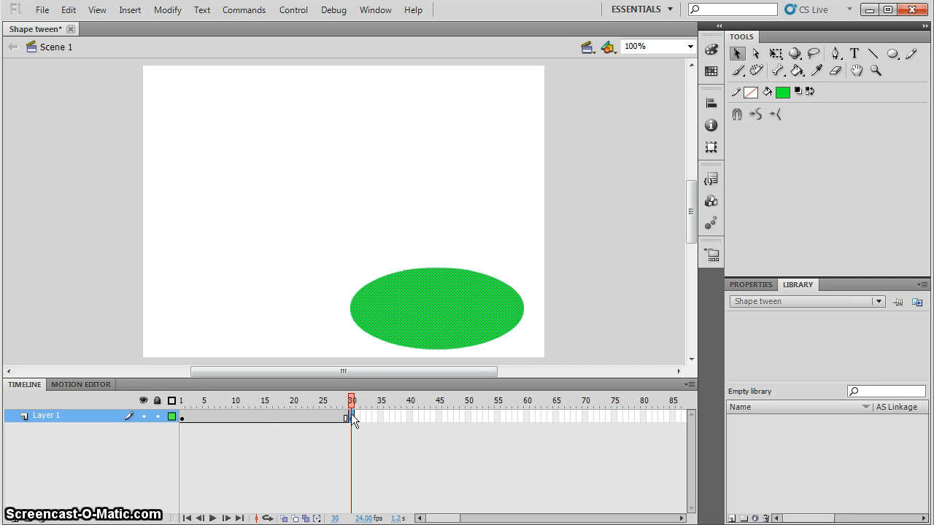
click(252, 415)
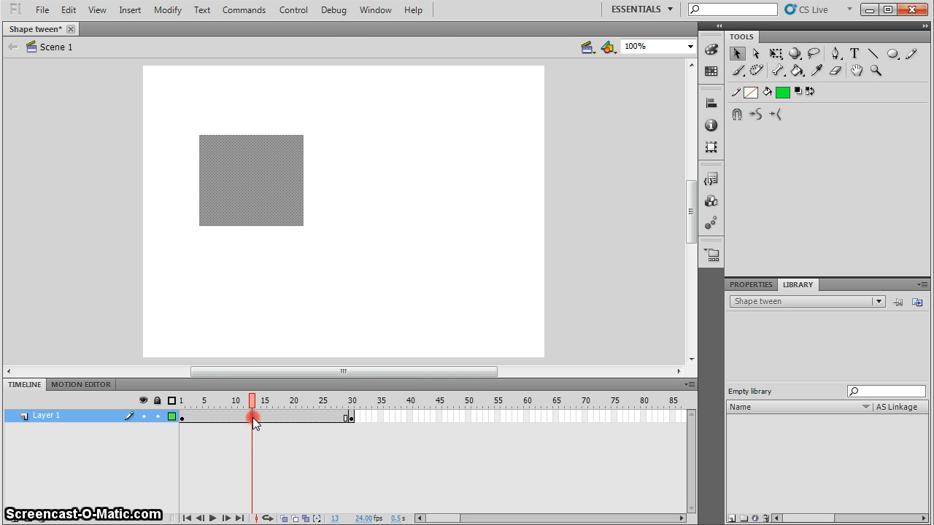
right_click(252, 416)
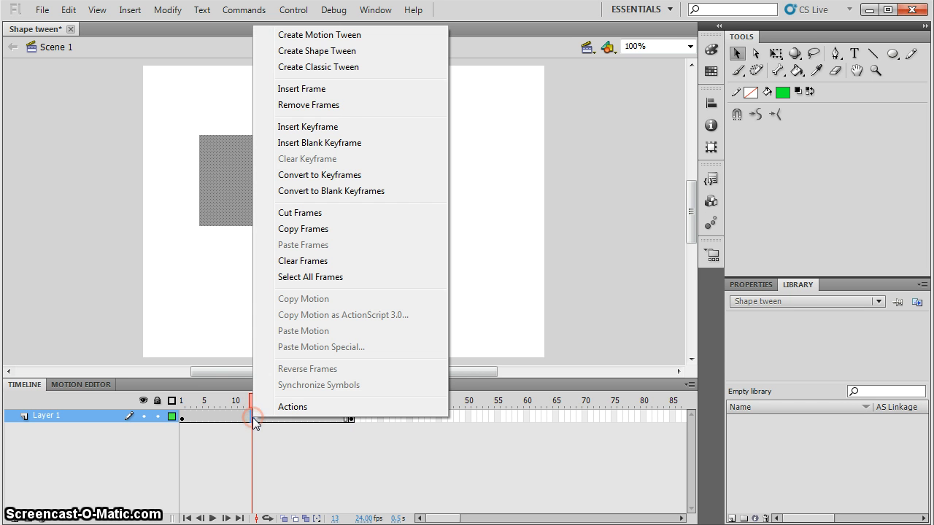
click(326, 52)
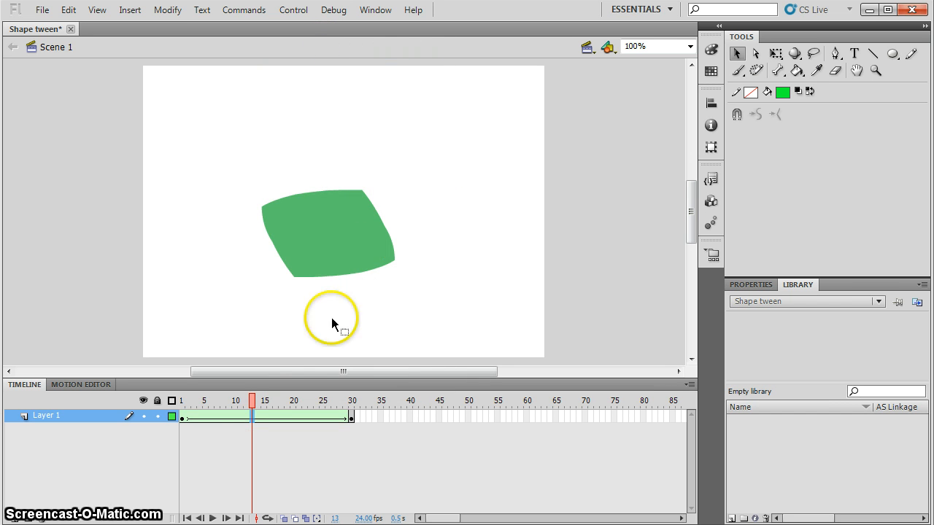
- Scrub through the tween to frame 30 and preview the animation as a test movie, closing it when finished
drag(244, 402, 350, 412)
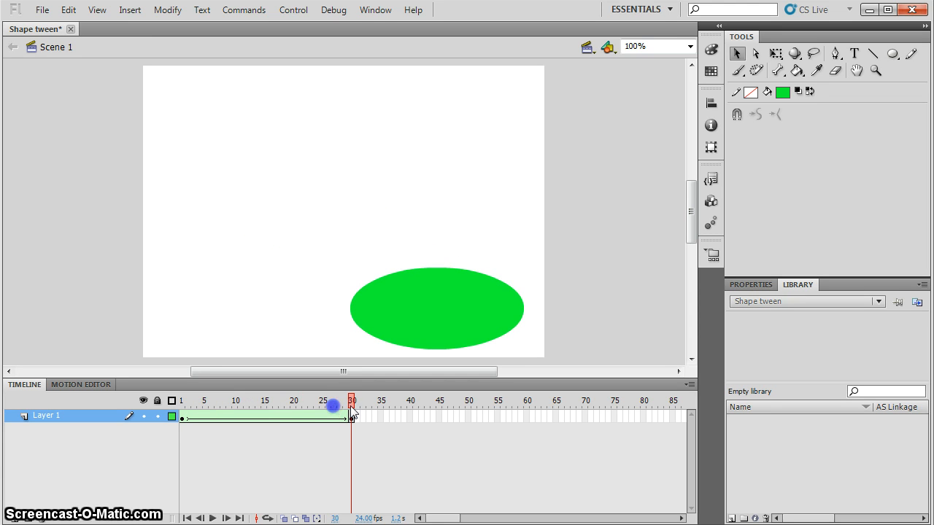
key(ctrl+Return)
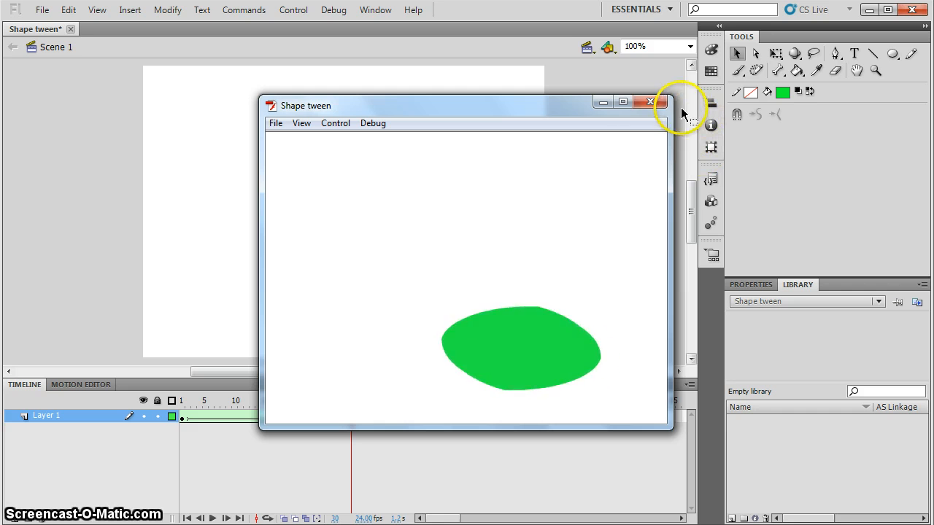
click(656, 103)
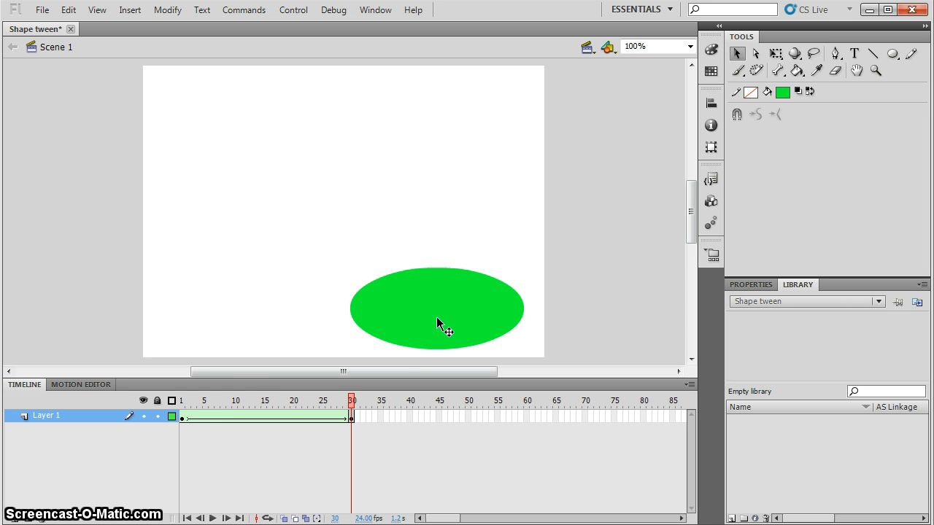
- Delete the green oval from the keyframe at frame 30
click(182, 415)
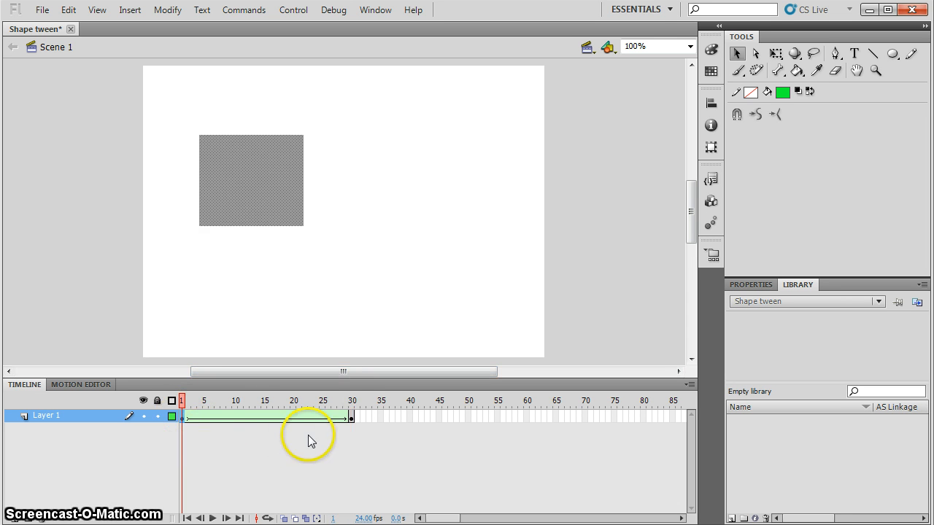
click(352, 417)
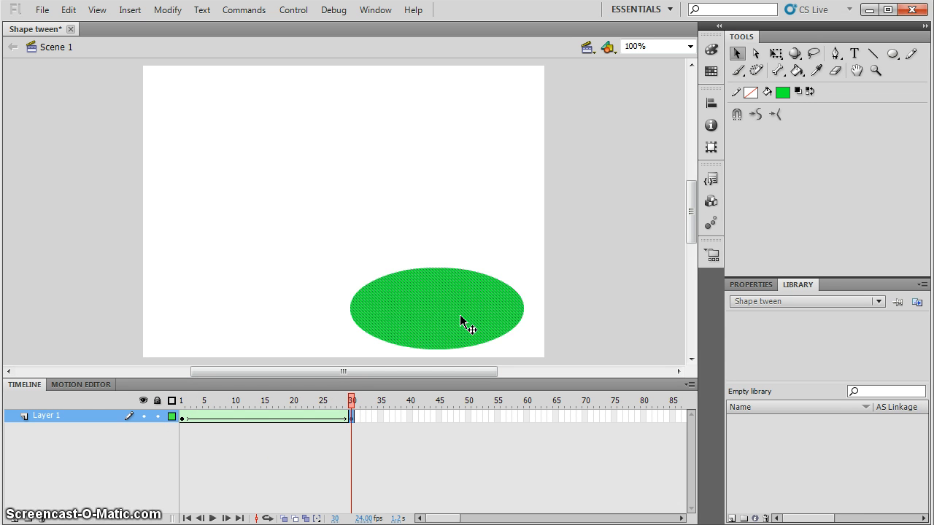
key(Delete)
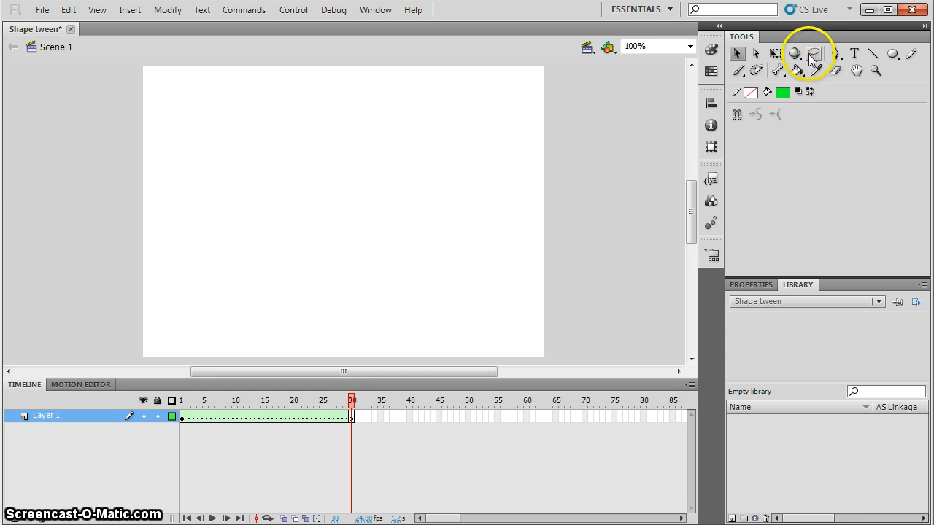
- Set up the Brush tool with the rainbow gradient fill, the round brush shape and a large brush size
click(737, 70)
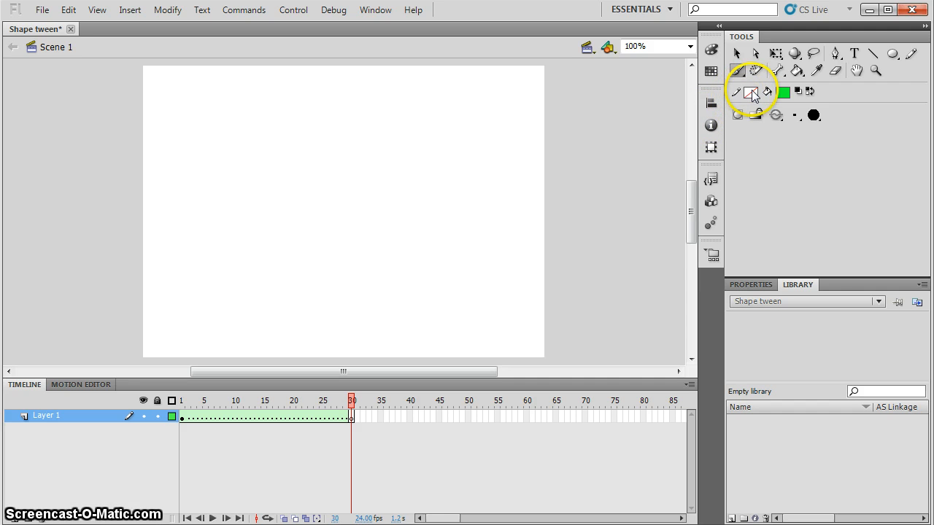
click(782, 91)
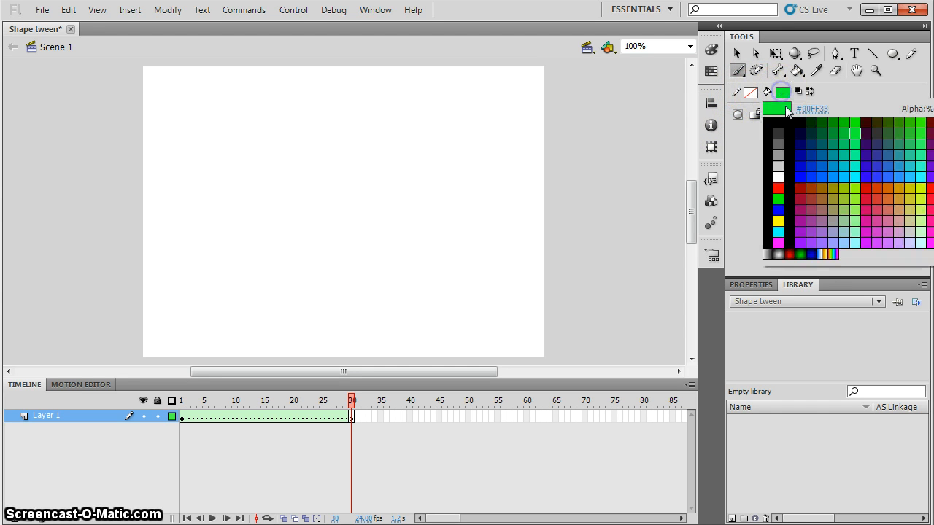
click(828, 252)
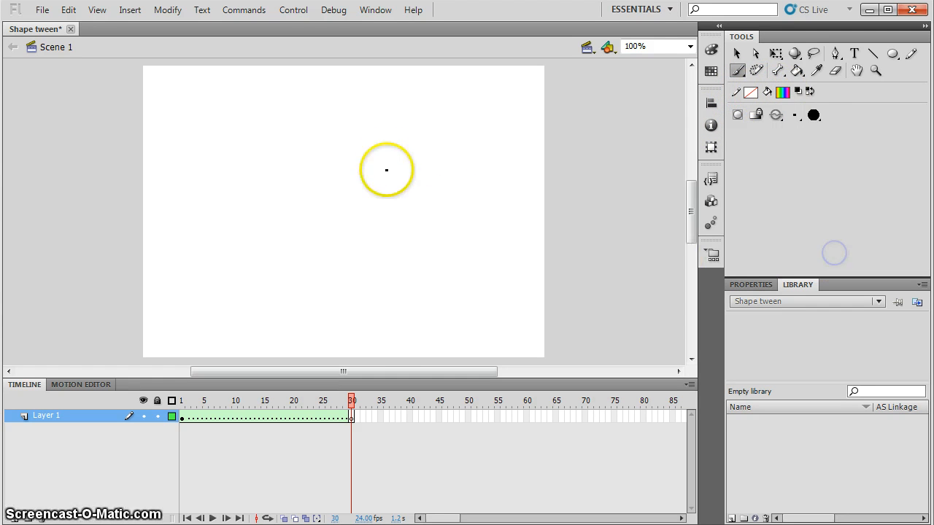
click(814, 114)
click(847, 130)
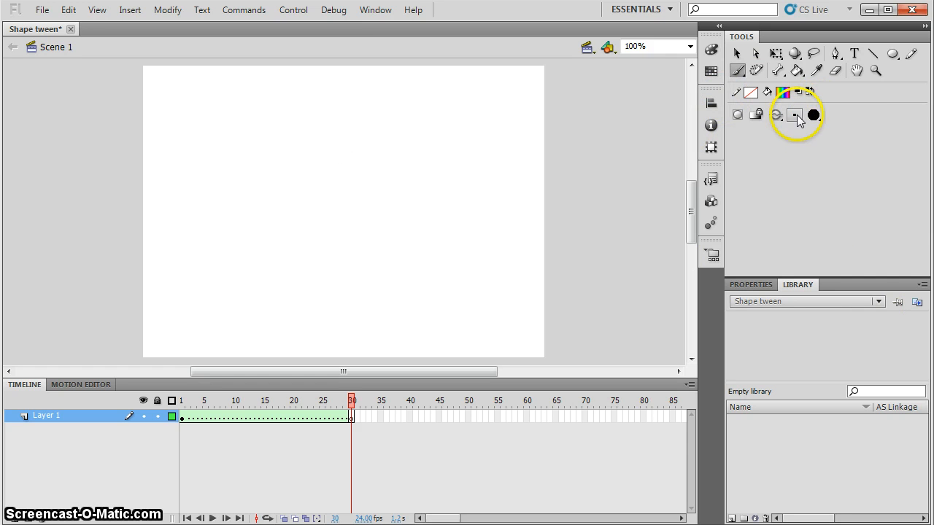
click(795, 115)
click(824, 226)
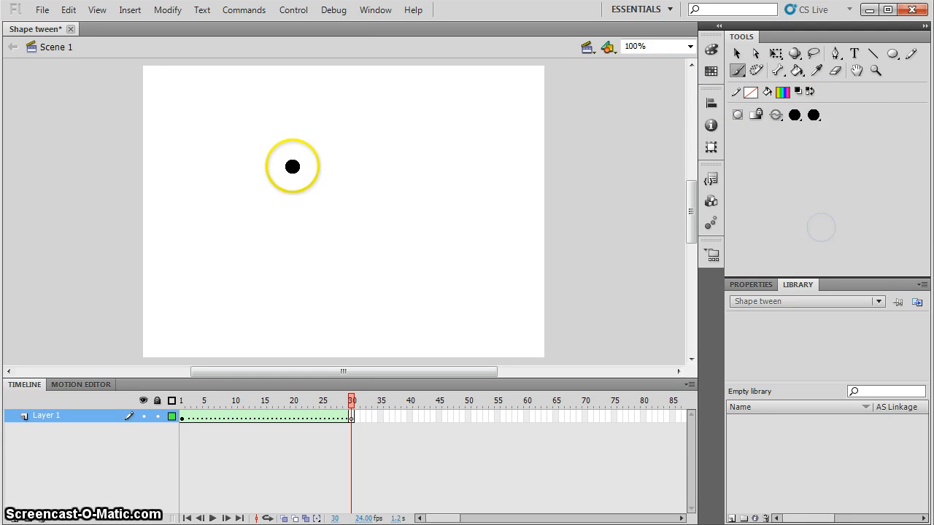
- Paint the large letters J and B in rainbow brush strokes on the stage at frame 30
mouse_move(373, 190)
mouse_down()
mouse_move(398, 242)
mouse_move(310, 299)
mouse_up()
drag(326, 211, 432, 143)
mouse_move(446, 185)
mouse_down()
mouse_move(458, 272)
mouse_move(469, 175)
mouse_move(493, 216)
mouse_up()
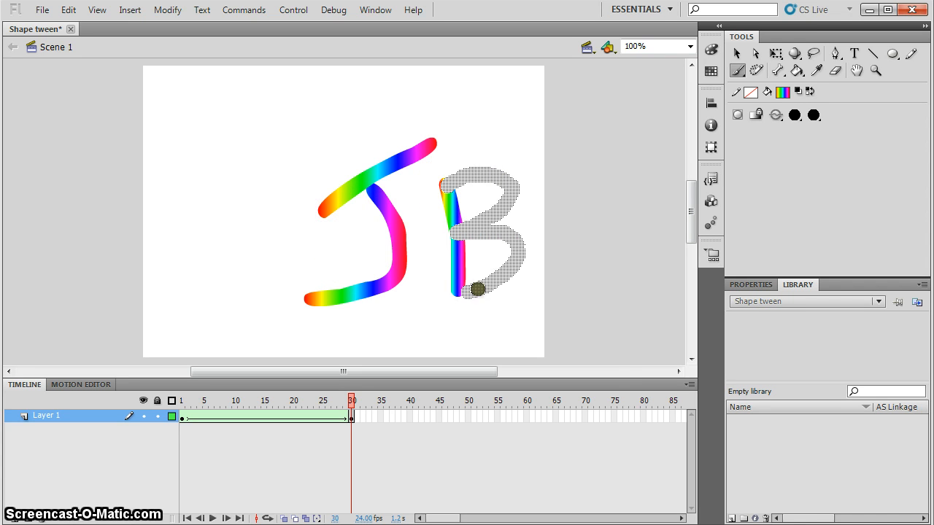
drag(478, 288, 478, 290)
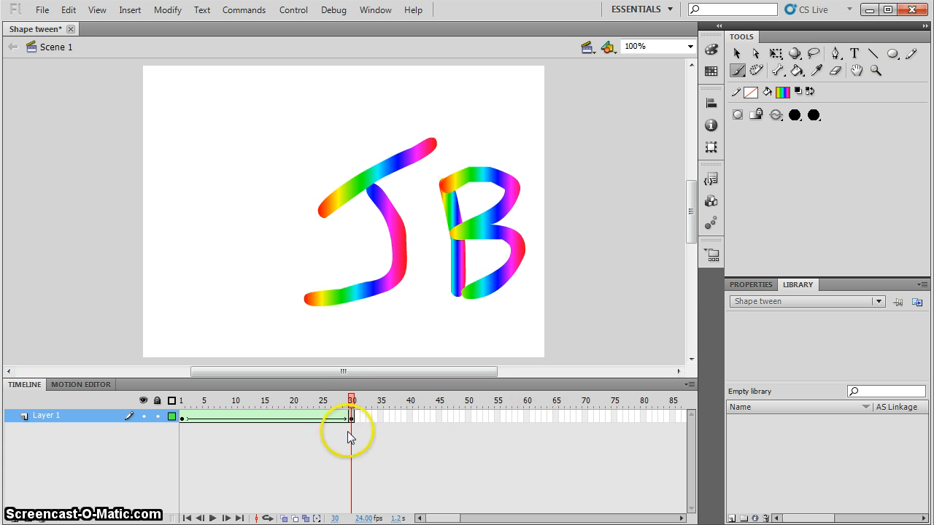
- Scrub and play the tween from the rectangle to the painted letters, and preview it as a test movie, closing it when finished
drag(351, 401, 237, 407)
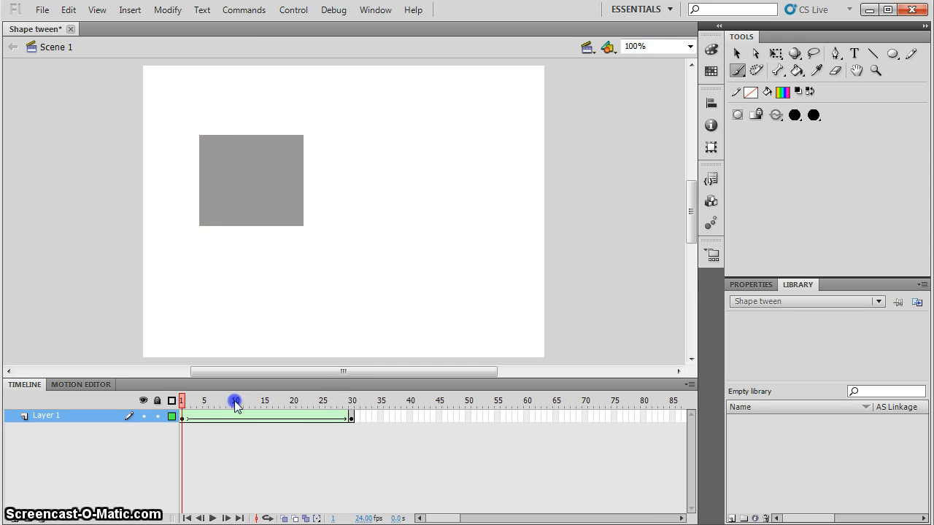
key(Return)
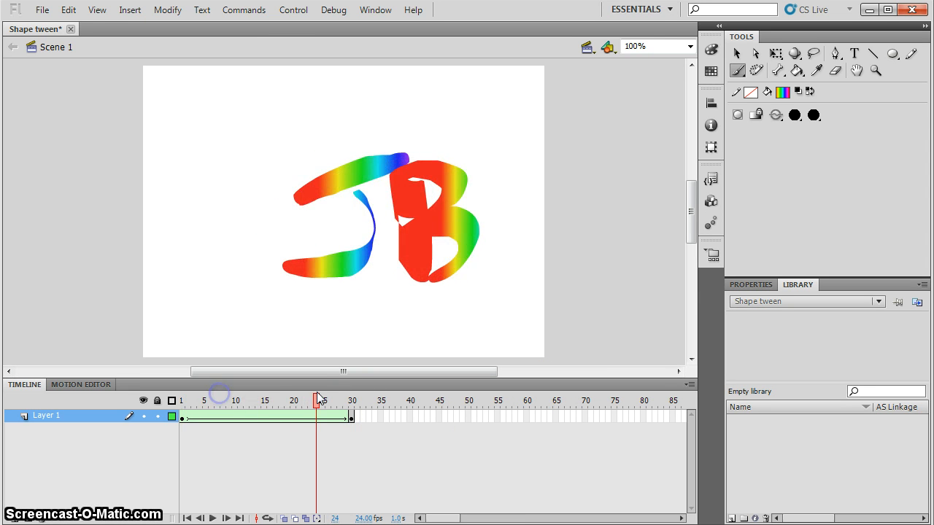
key(ctrl+Return)
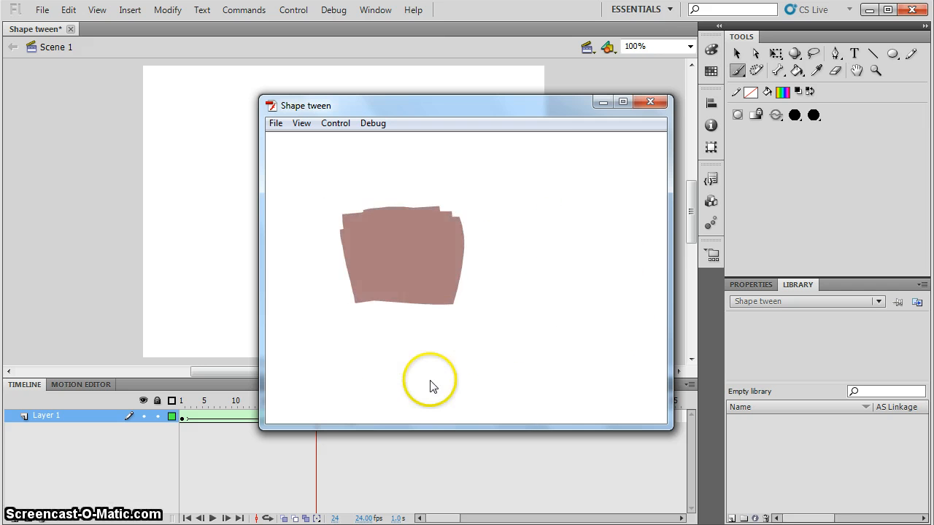
click(656, 104)
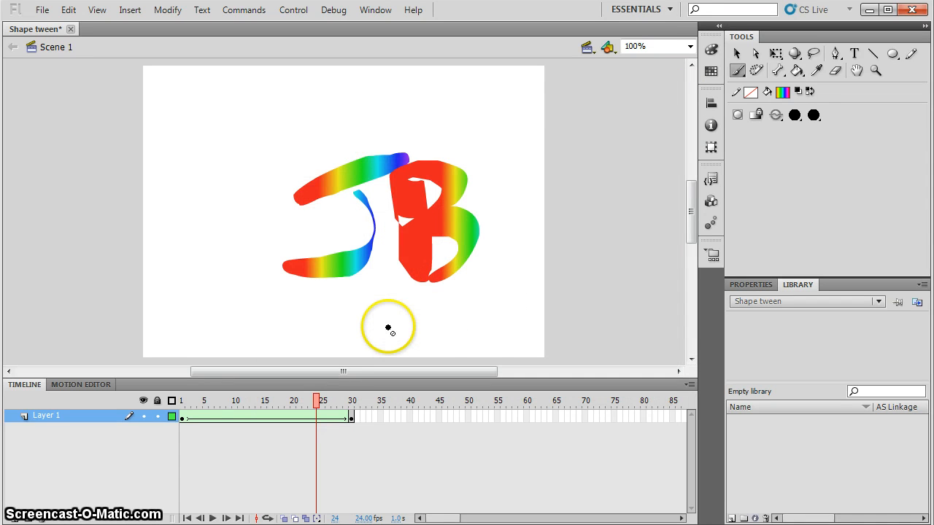
- Delete the painted letters from the keyframe at frame 30 and add the text "hello" in their place
click(352, 416)
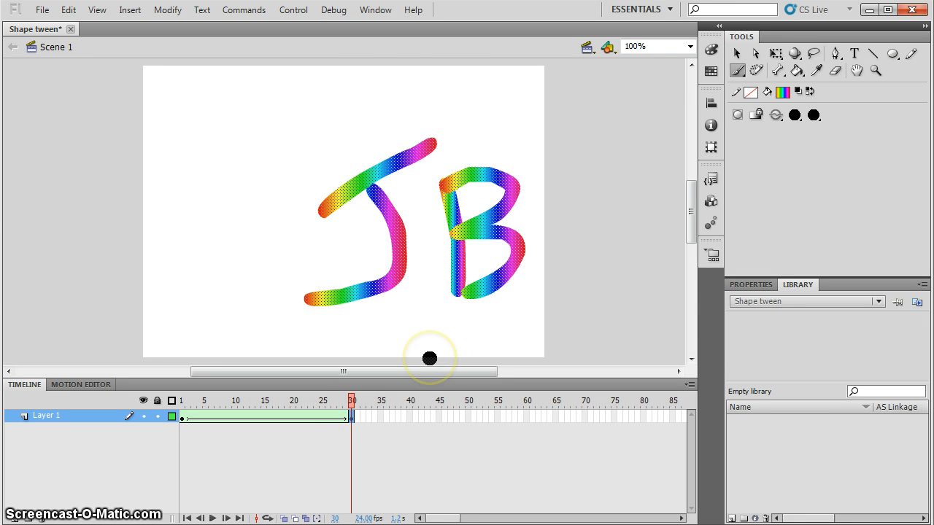
key(Delete)
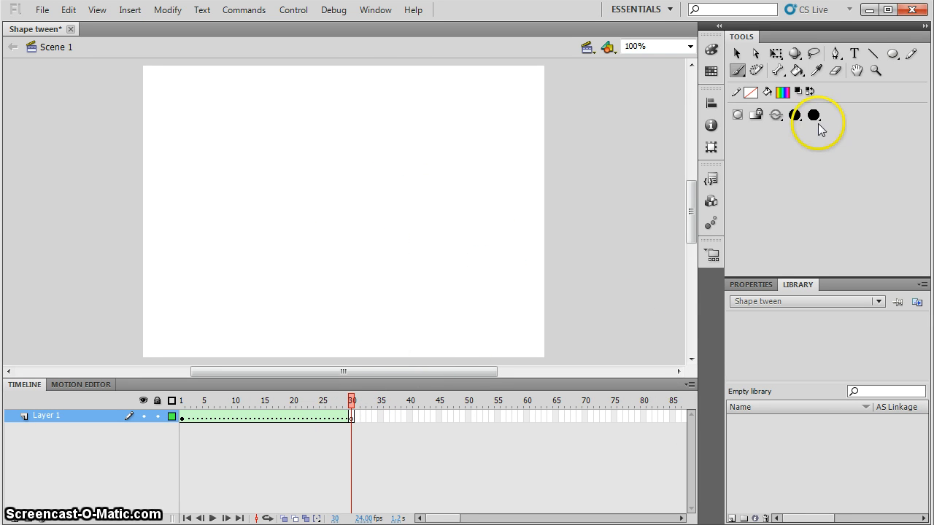
click(854, 53)
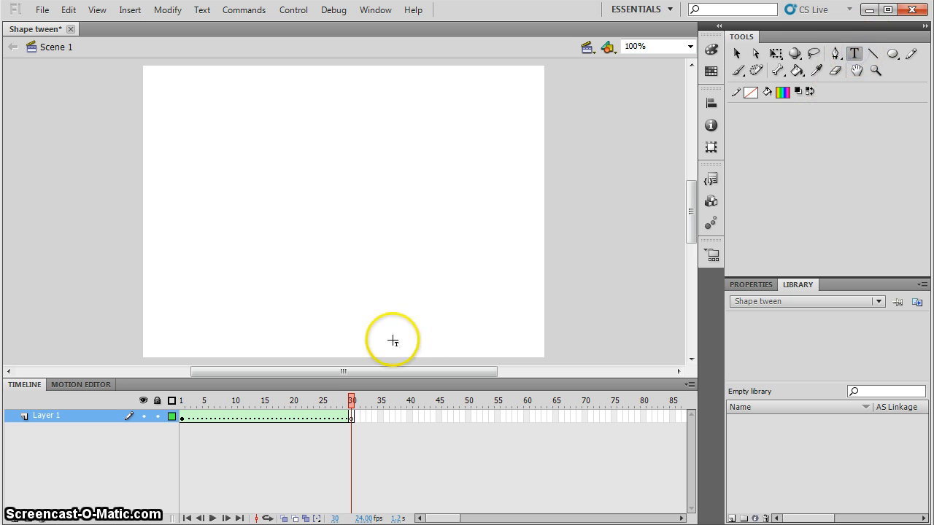
click(362, 285)
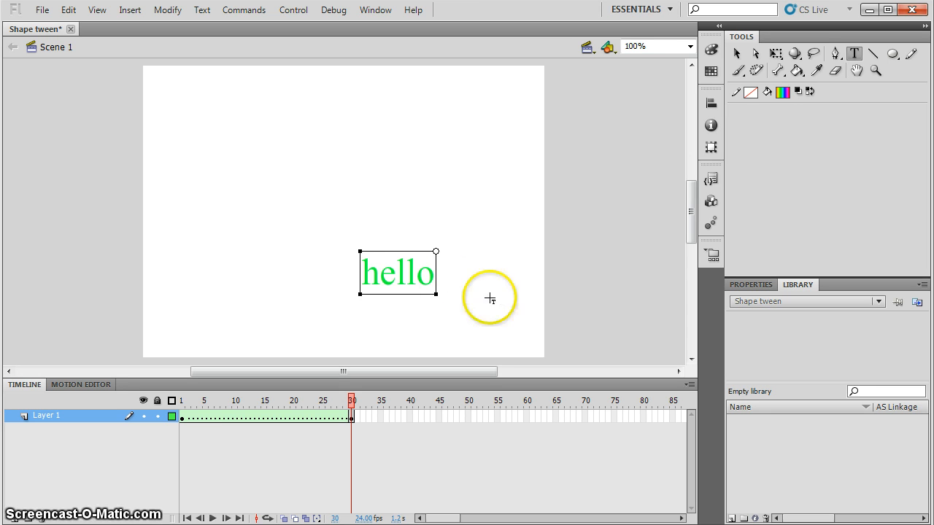
- Move the "hello" text to the lower-right area of the stage and deselect it
click(735, 56)
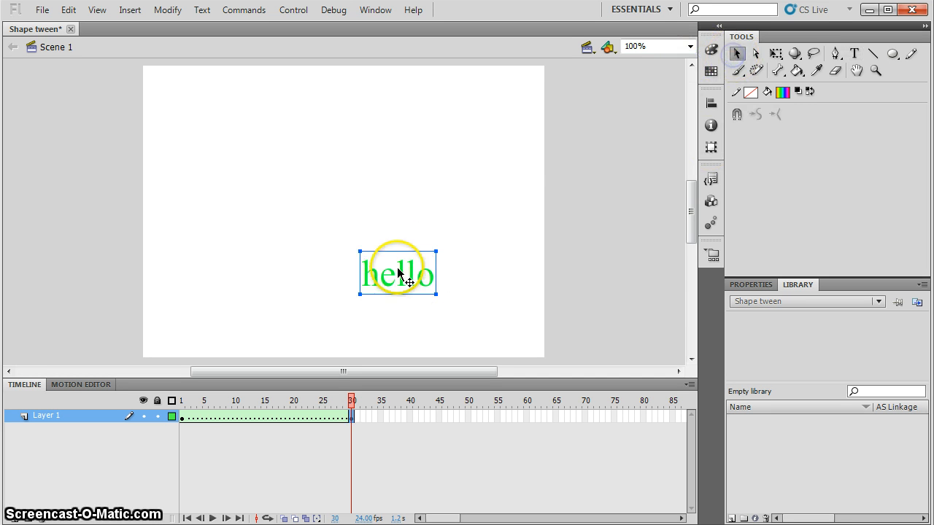
drag(396, 273, 469, 296)
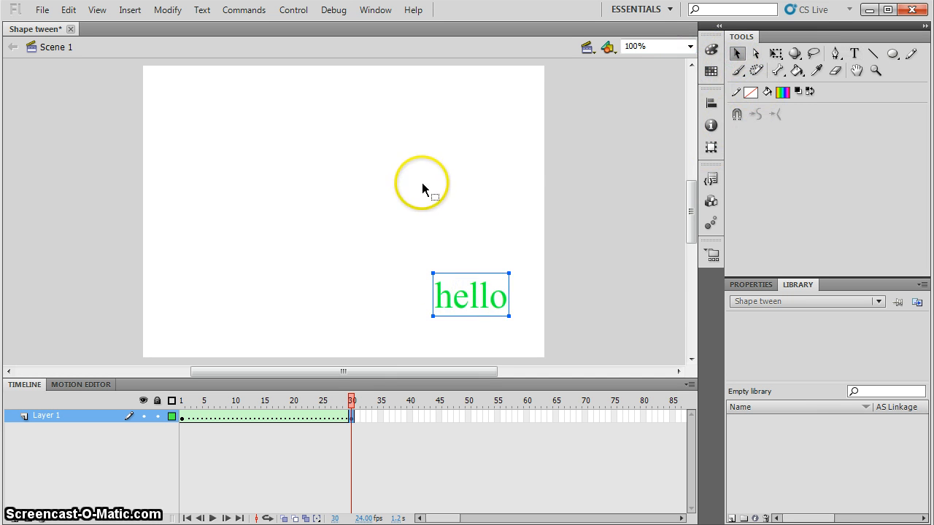
click(404, 310)
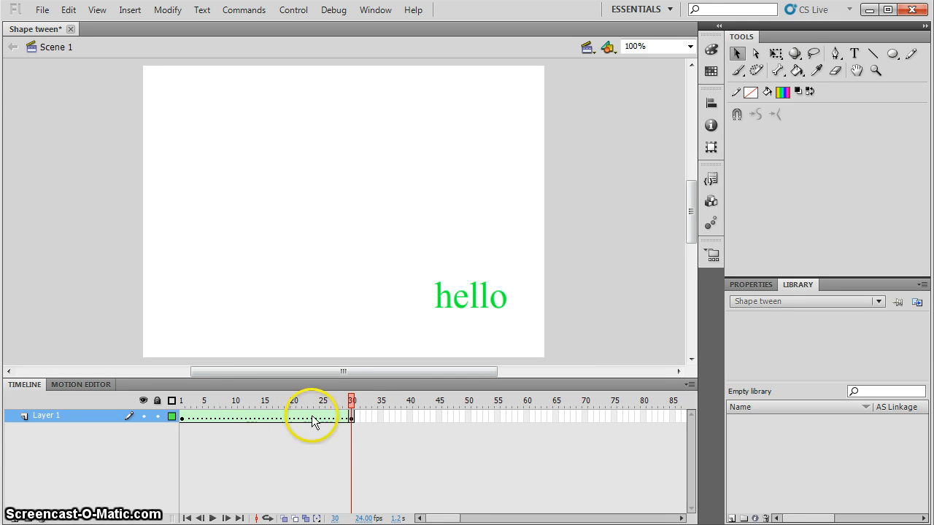
- Play and scrub the frames before frame 30 to check how the tween behaves with the text
click(350, 401)
key(Return)
drag(349, 399, 217, 417)
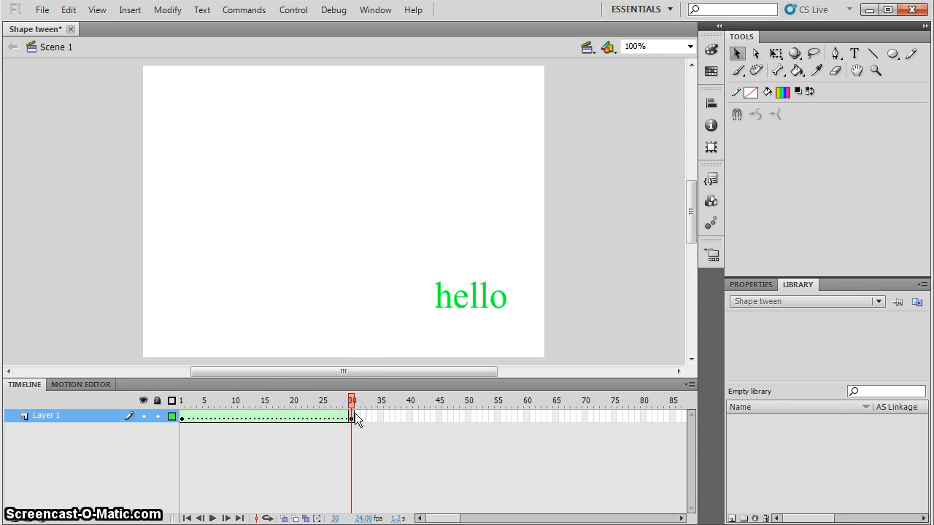
- Break apart the "hello" text on frame 30 into separate letters, and break those letters apart into plain shapes
click(473, 294)
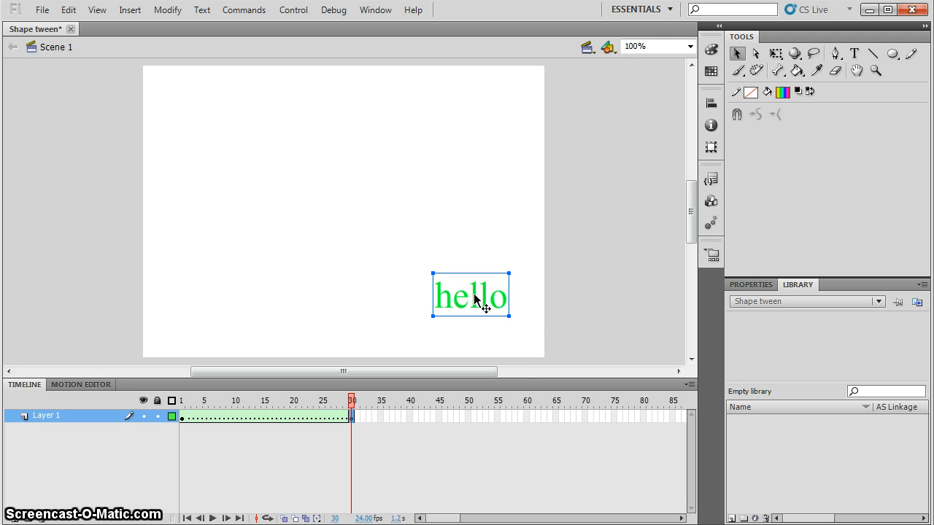
right_click(474, 294)
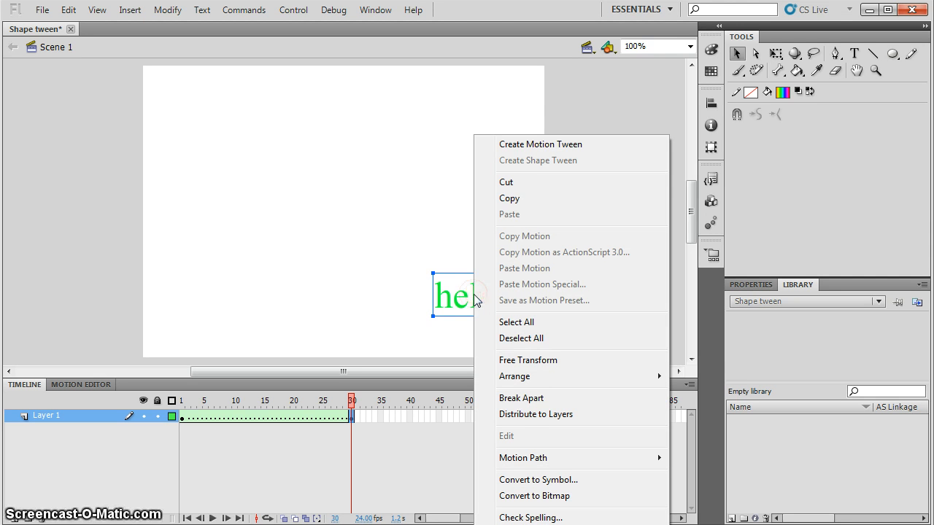
click(515, 395)
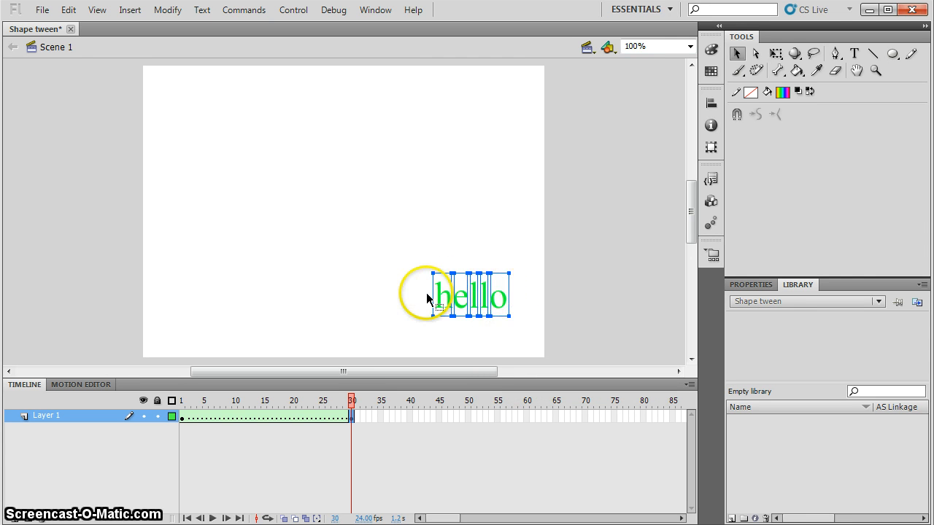
right_click(471, 296)
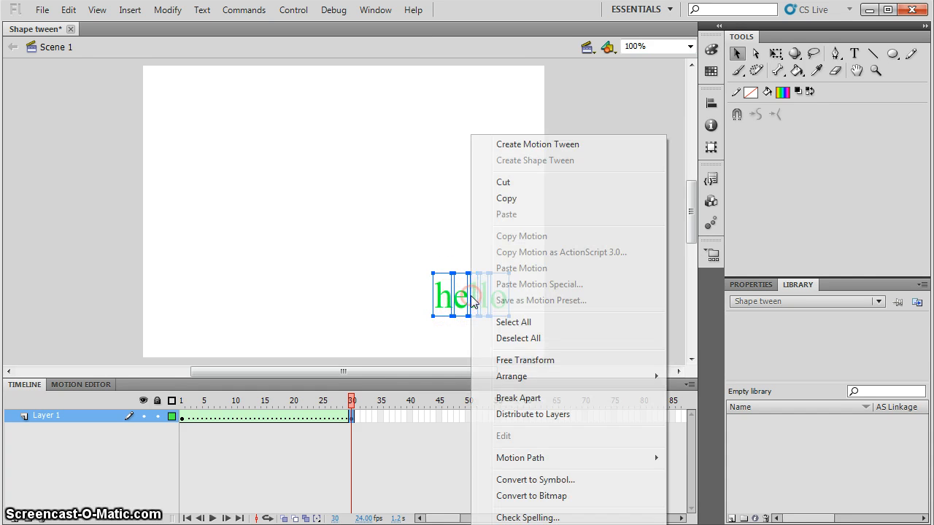
click(563, 400)
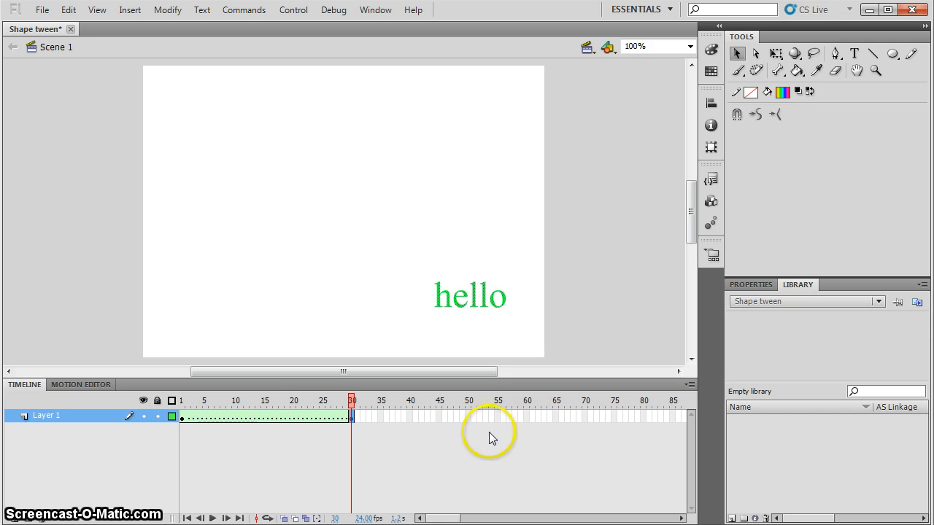
- Scrub through the tween from the rectangle to the "hello" shapes and preview it as a test movie, closing it when finished
click(276, 417)
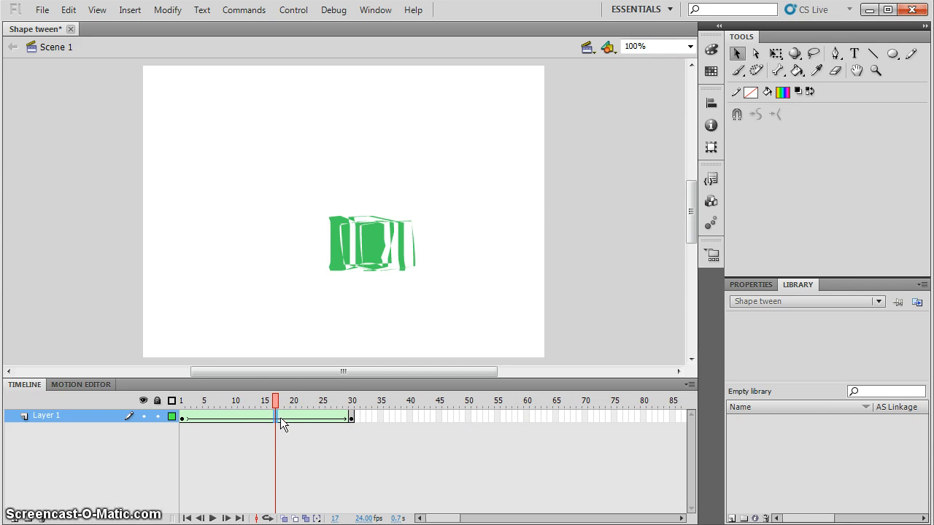
drag(274, 403, 305, 414)
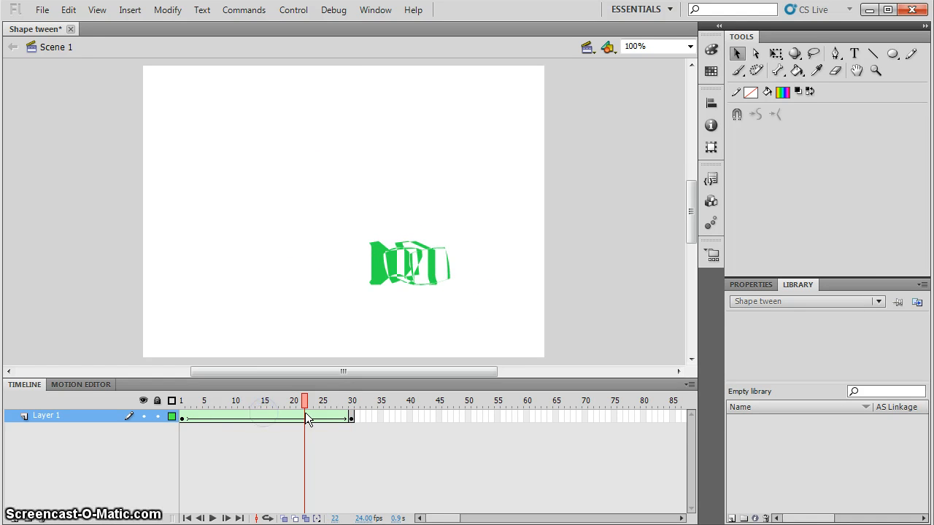
key(ctrl+Return)
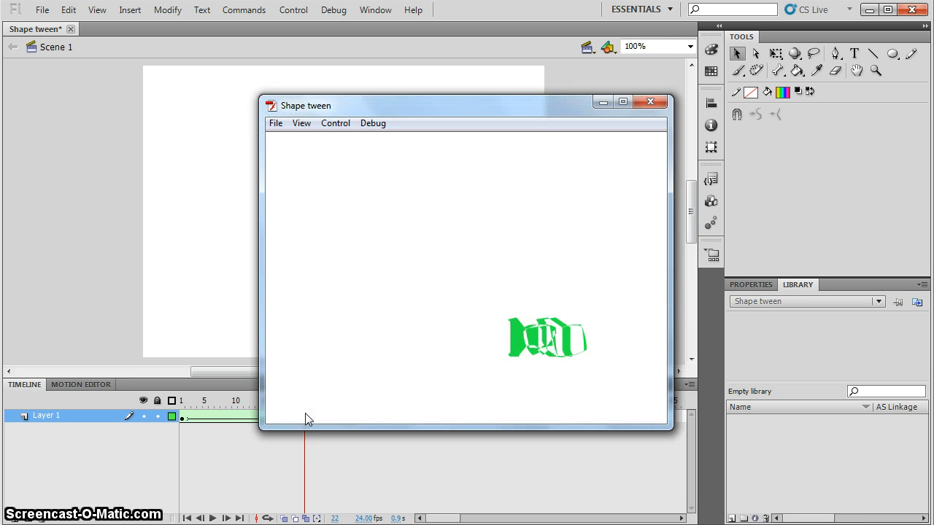
click(651, 103)
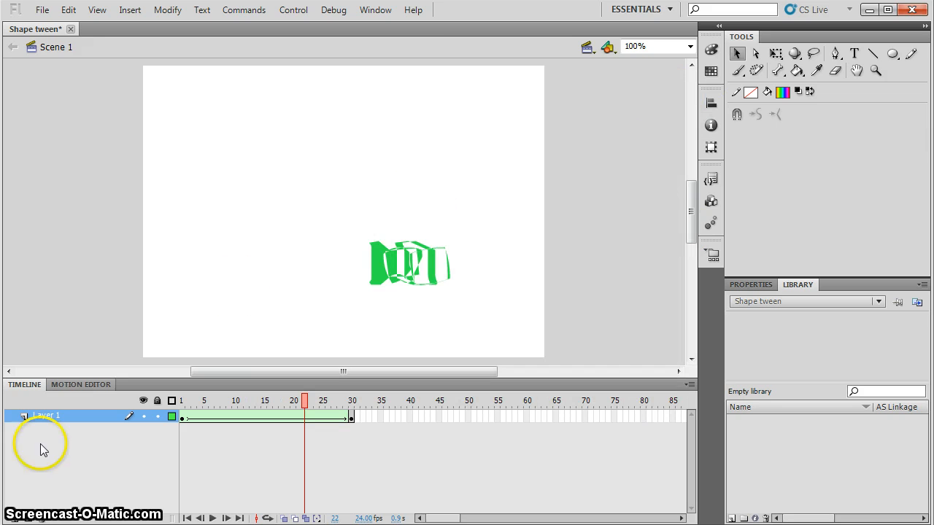